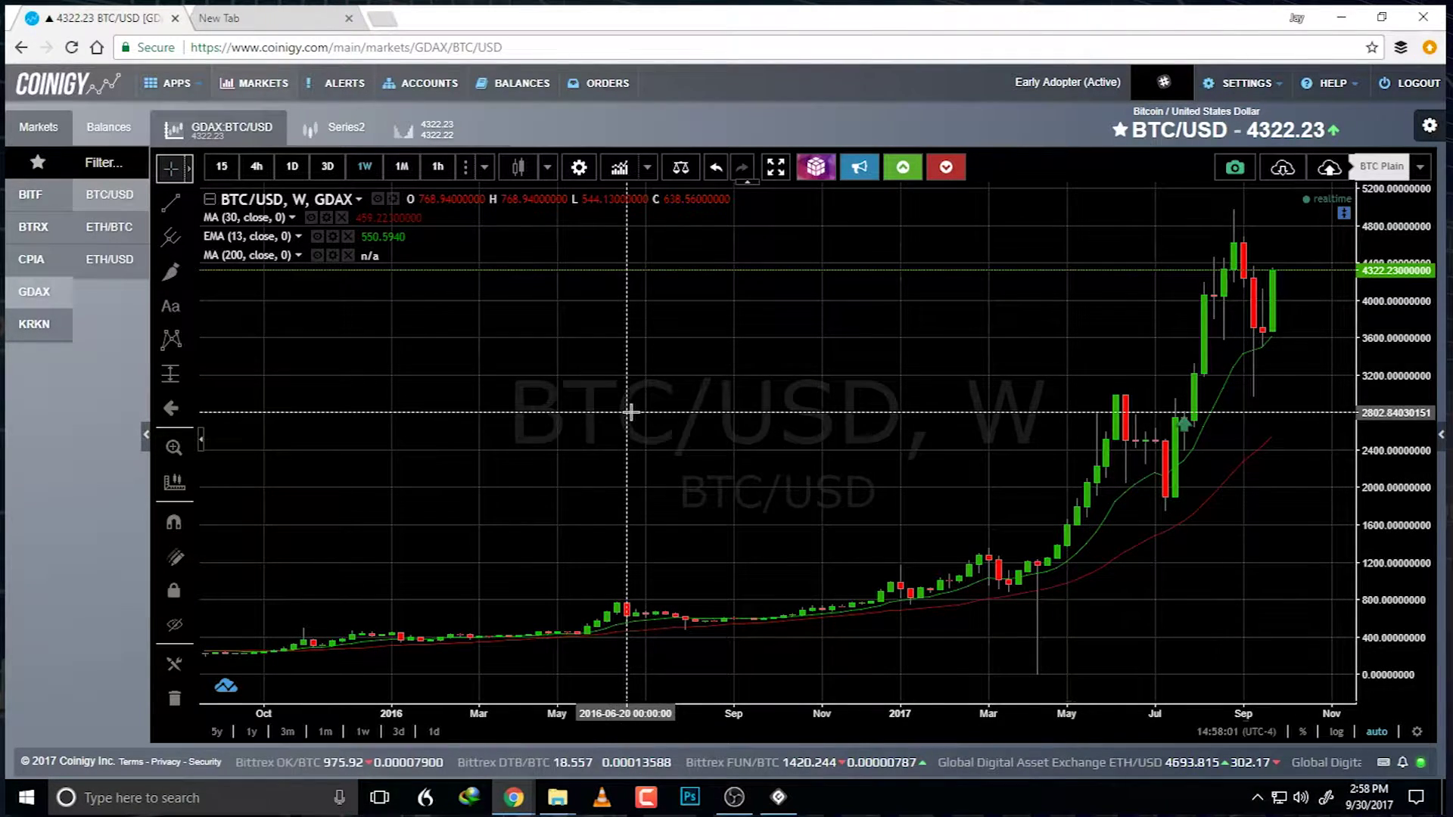
Collapse the left Markets/Balances panel so the weekly GDAX BTC/USD chart spans the window.
{"action": "left_click", "coordinate": [146, 443]}
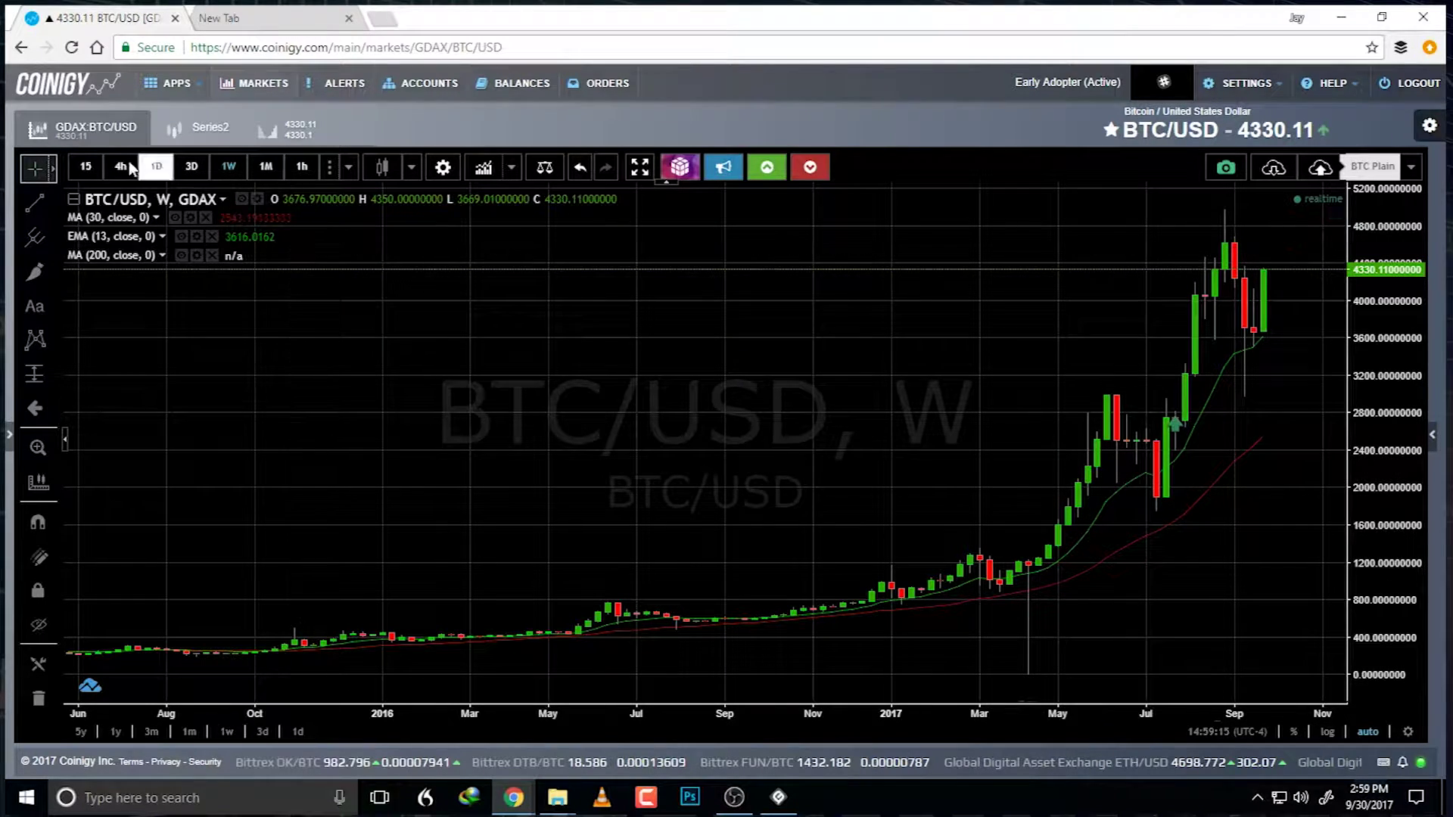
Change the BTC/USD chart interval to 15 minutes, showing candles from 28–29 September.
{"action": "left_click", "coordinate": [87, 168]}
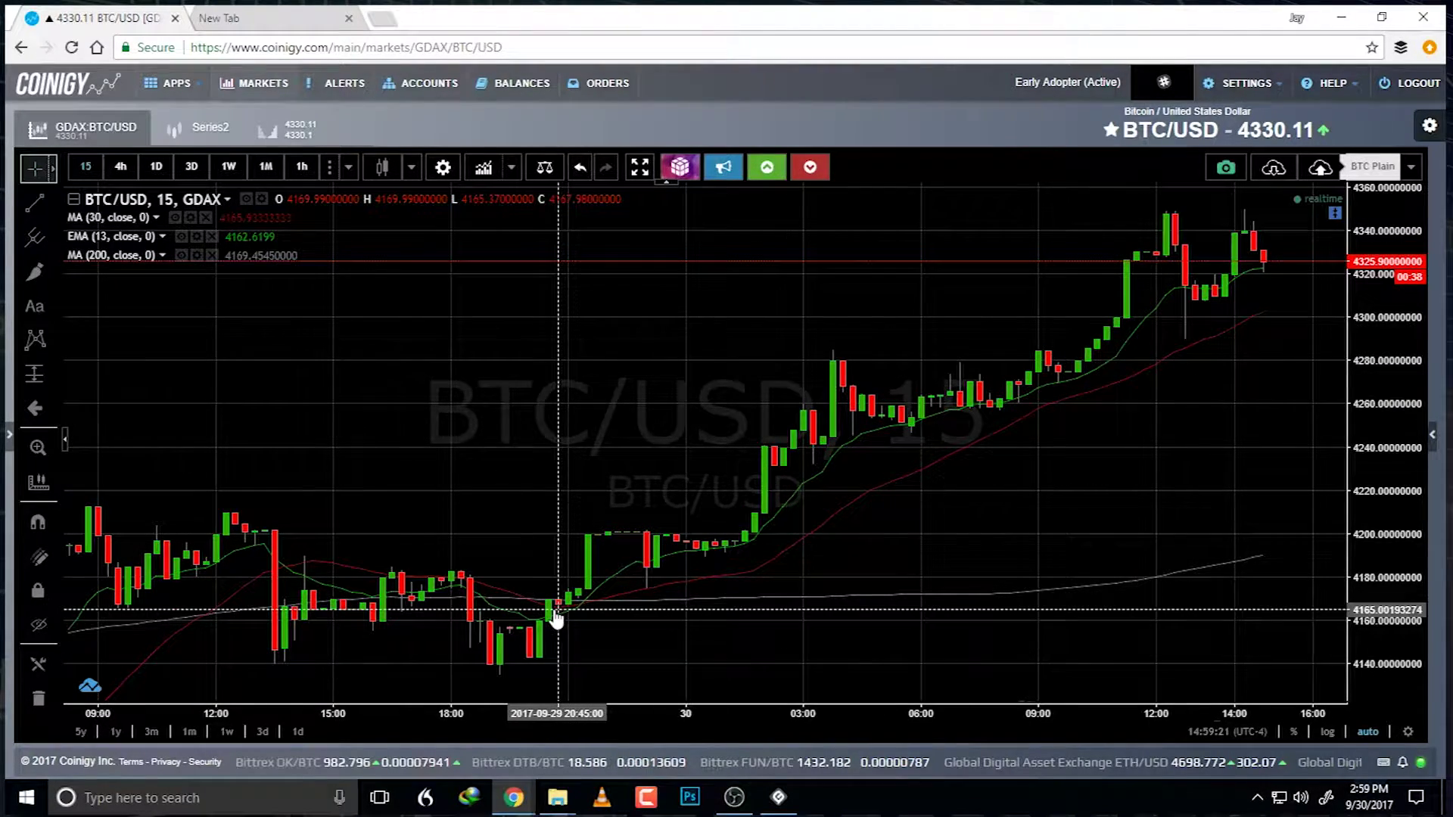
{"action": "scroll", "coordinate": [556, 619], "scroll_direction": "left", "scroll_amount": 10}
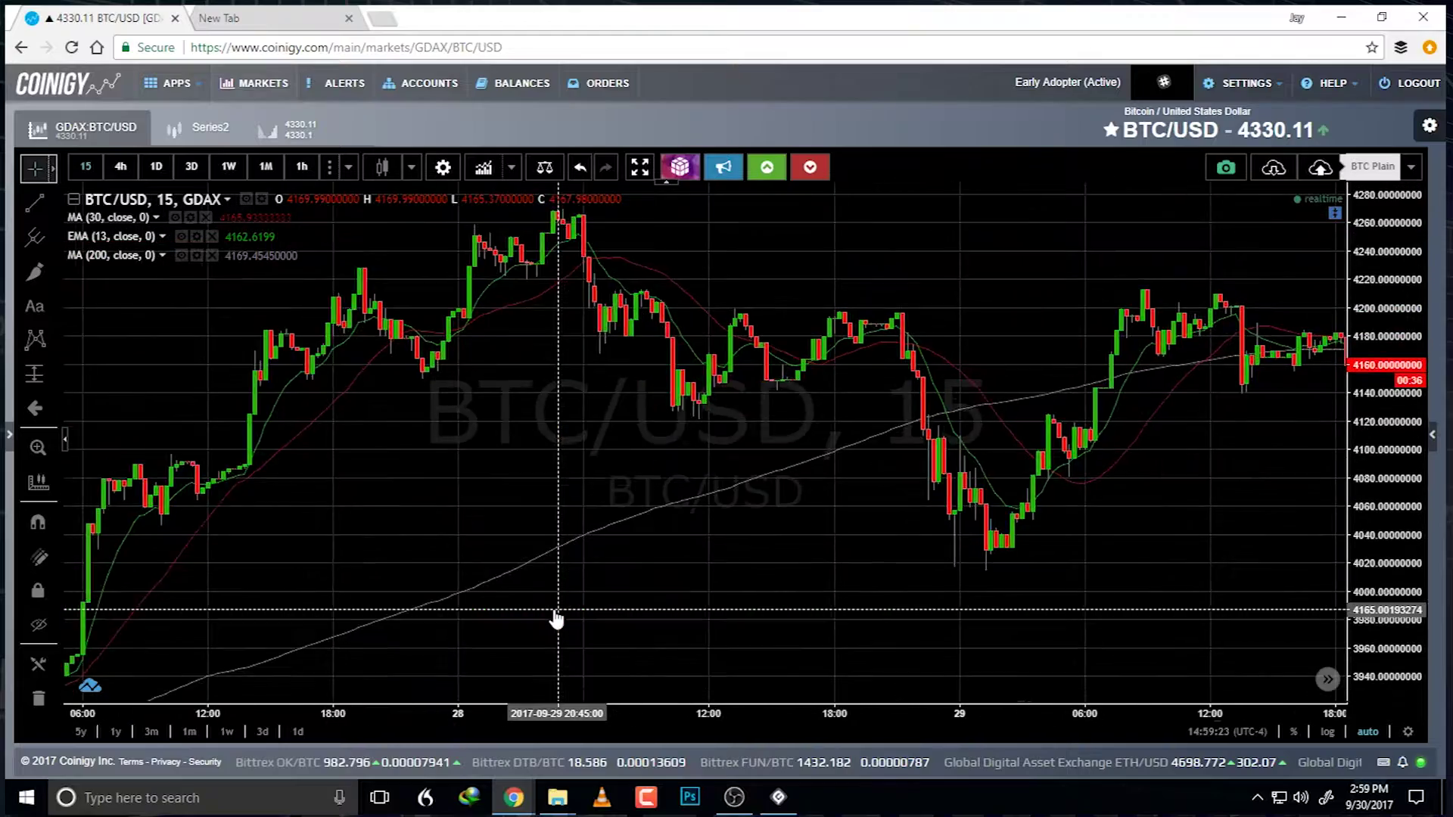
{"action": "scroll", "coordinate": [556, 617], "scroll_direction": "right", "scroll_amount": 3}
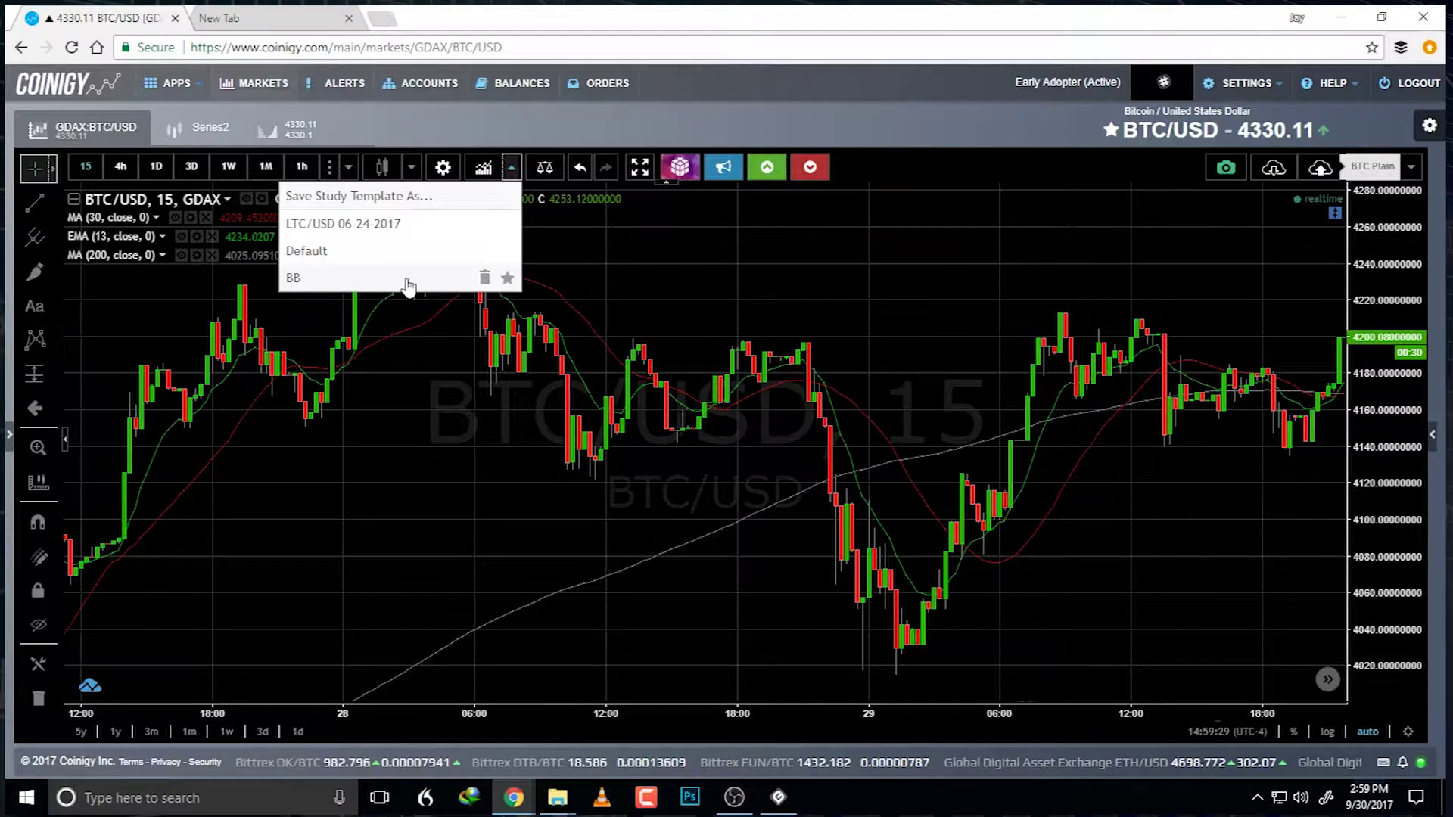
Apply the BB template for Bollinger Bands (20, 2) and Volume (20), then pan to earlier candles.
{"action": "left_click", "coordinate": [409, 283]}
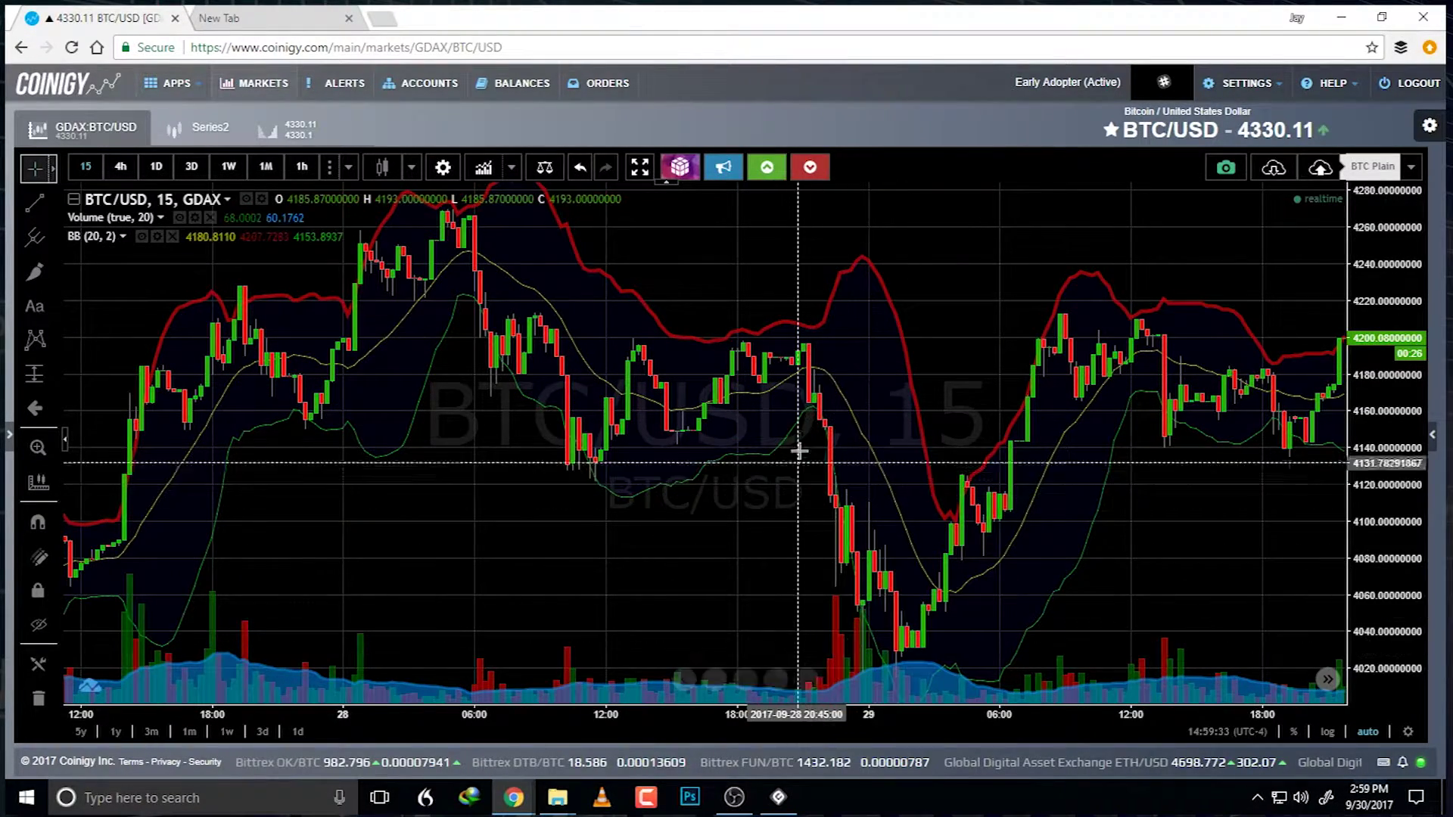
{"action": "scroll", "coordinate": [476, 508], "scroll_direction": "down", "scroll_amount": 2}
{"action": "scroll", "coordinate": [476, 508], "scroll_direction": "down", "scroll_amount": 5}
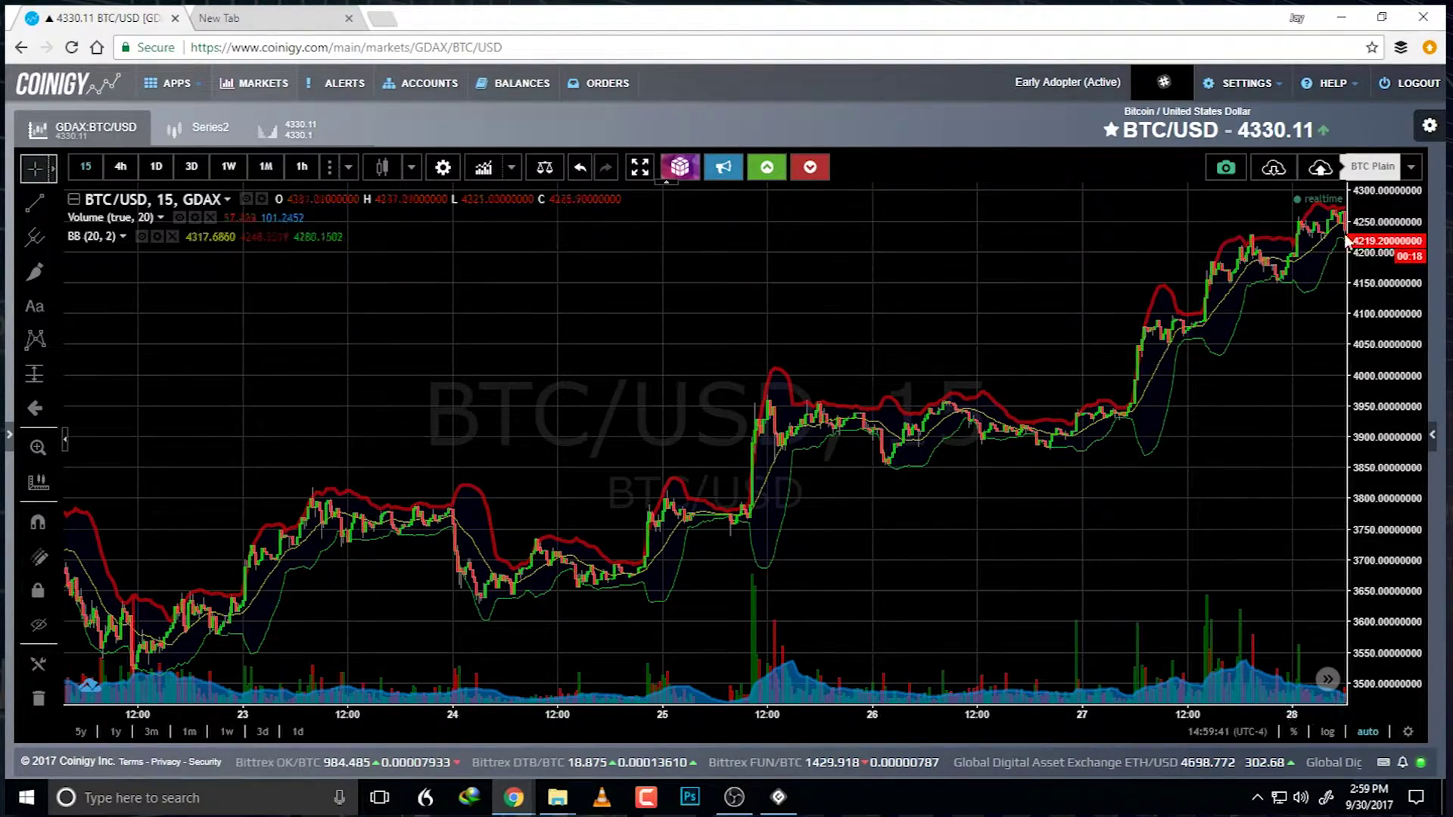
{"action": "scroll", "coordinate": [1178, 395], "scroll_direction": "up", "scroll_amount": 3}
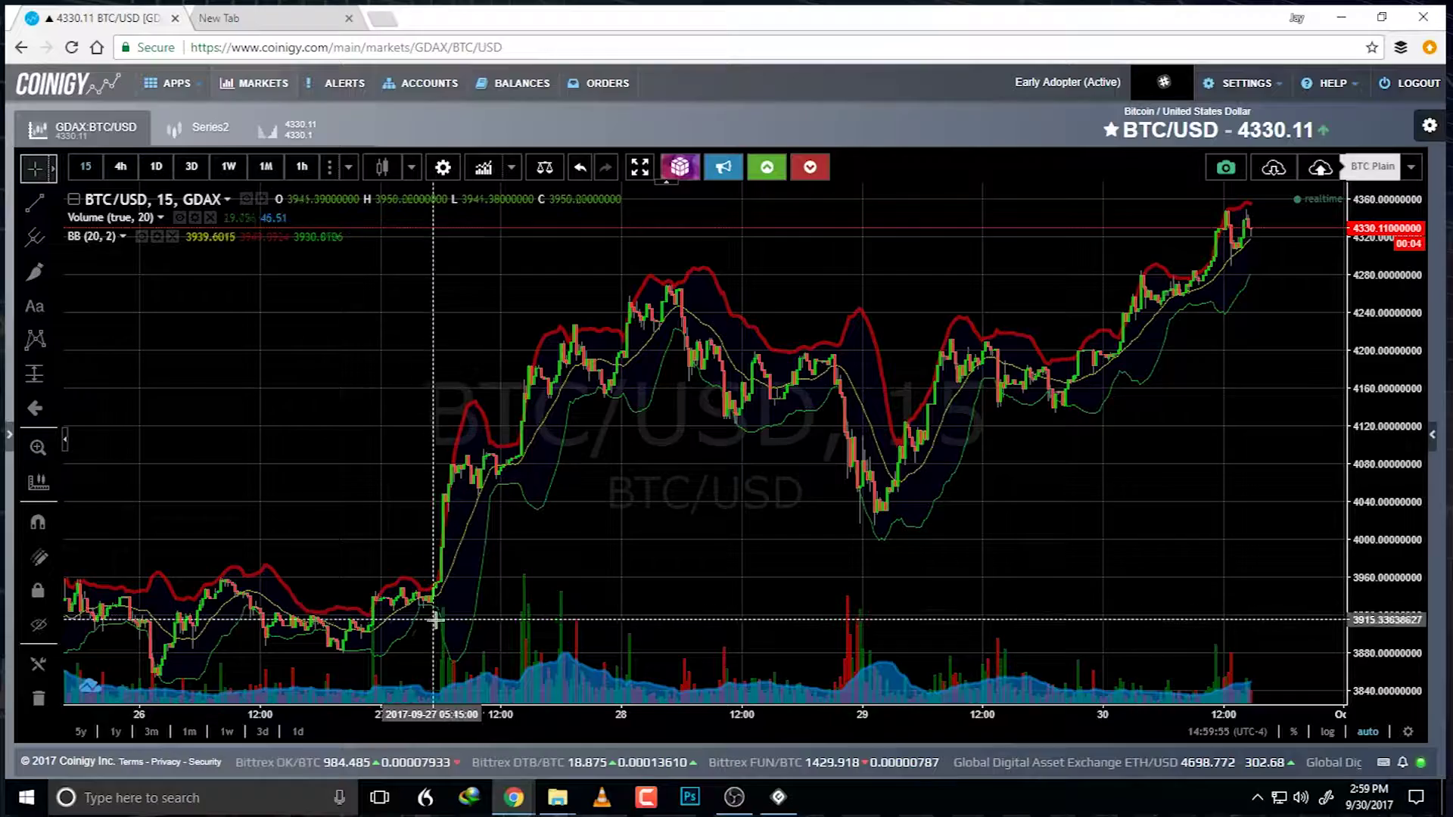
{"action": "scroll", "coordinate": [440, 617], "scroll_direction": "down", "scroll_amount": 4}
{"action": "scroll", "coordinate": [438, 617], "scroll_direction": "up", "scroll_amount": 3}
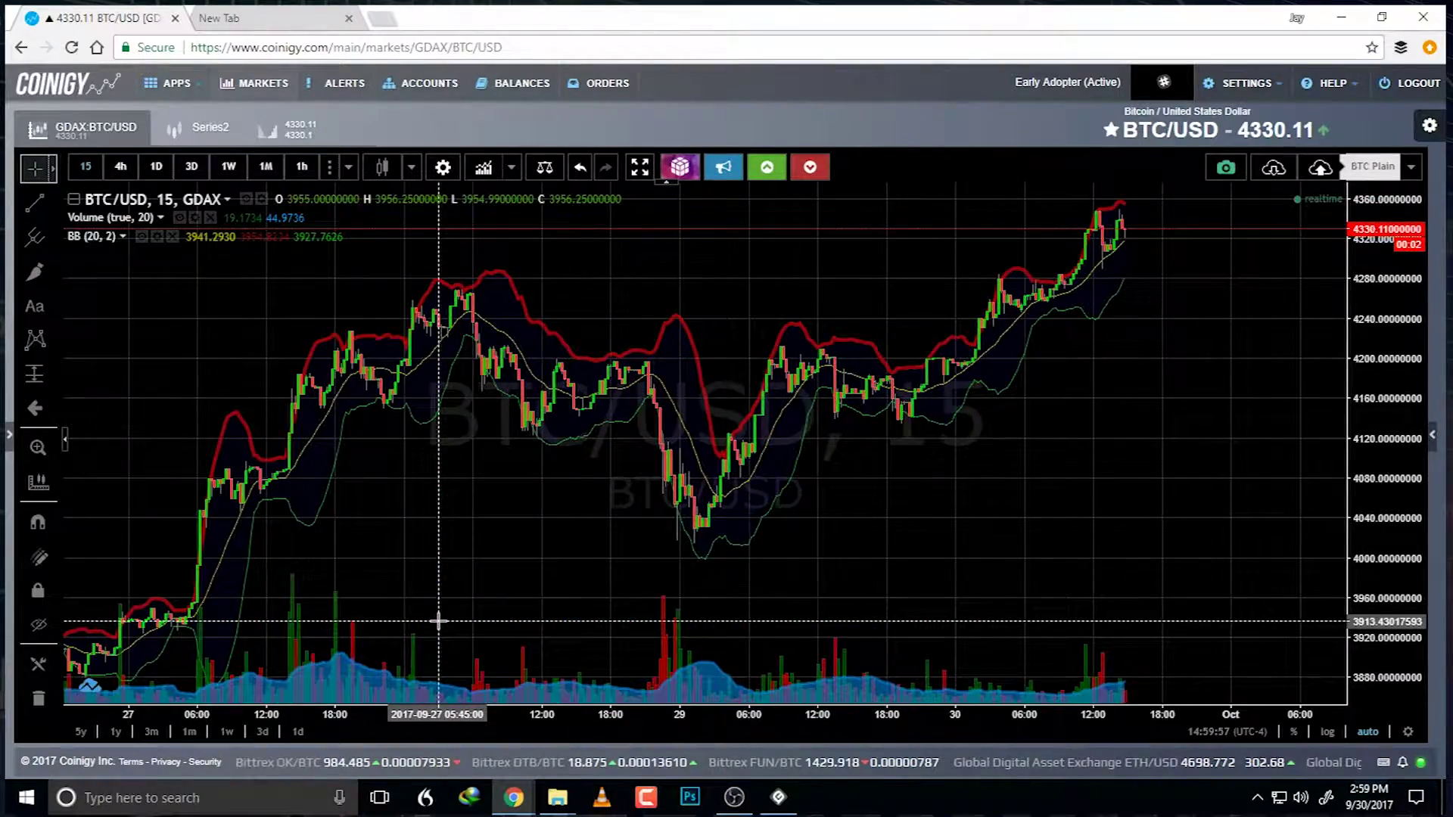
{"action": "left_click_drag", "start_coordinate": [438, 616], "coordinate": [879, 509]}
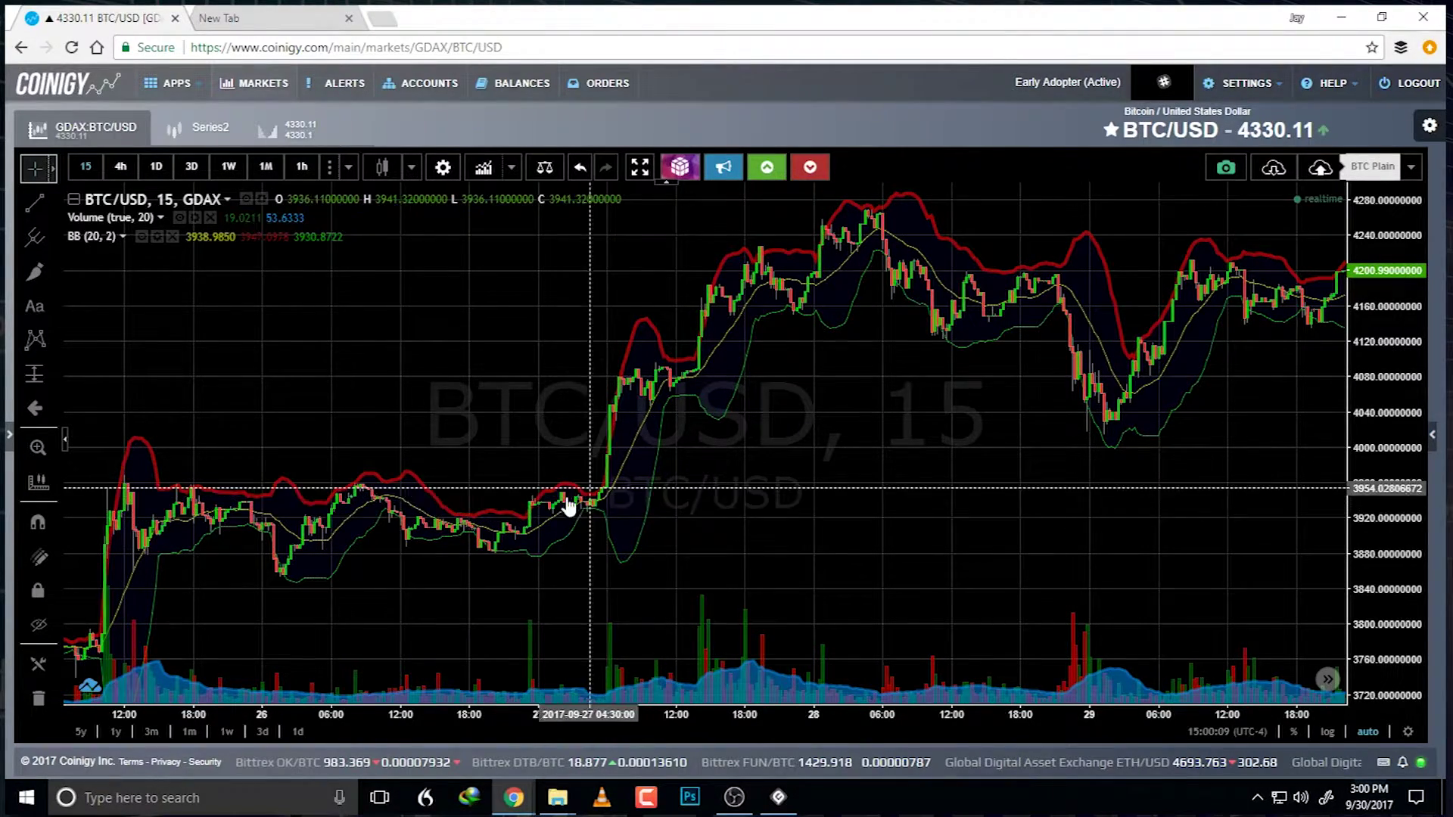
{"action": "left_click", "coordinate": [779, 799]}
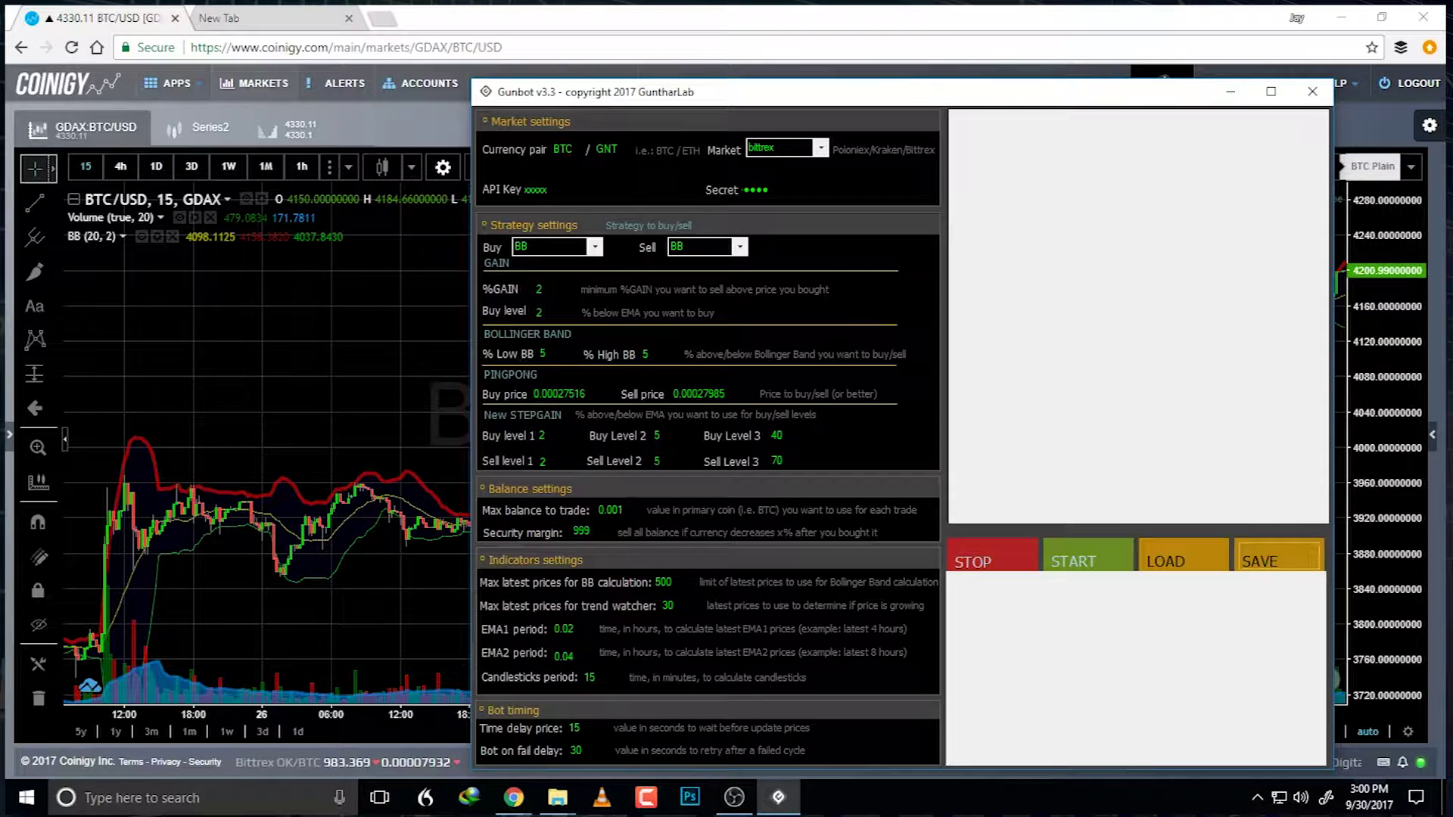
{"action": "left_click", "coordinate": [429, 363]}
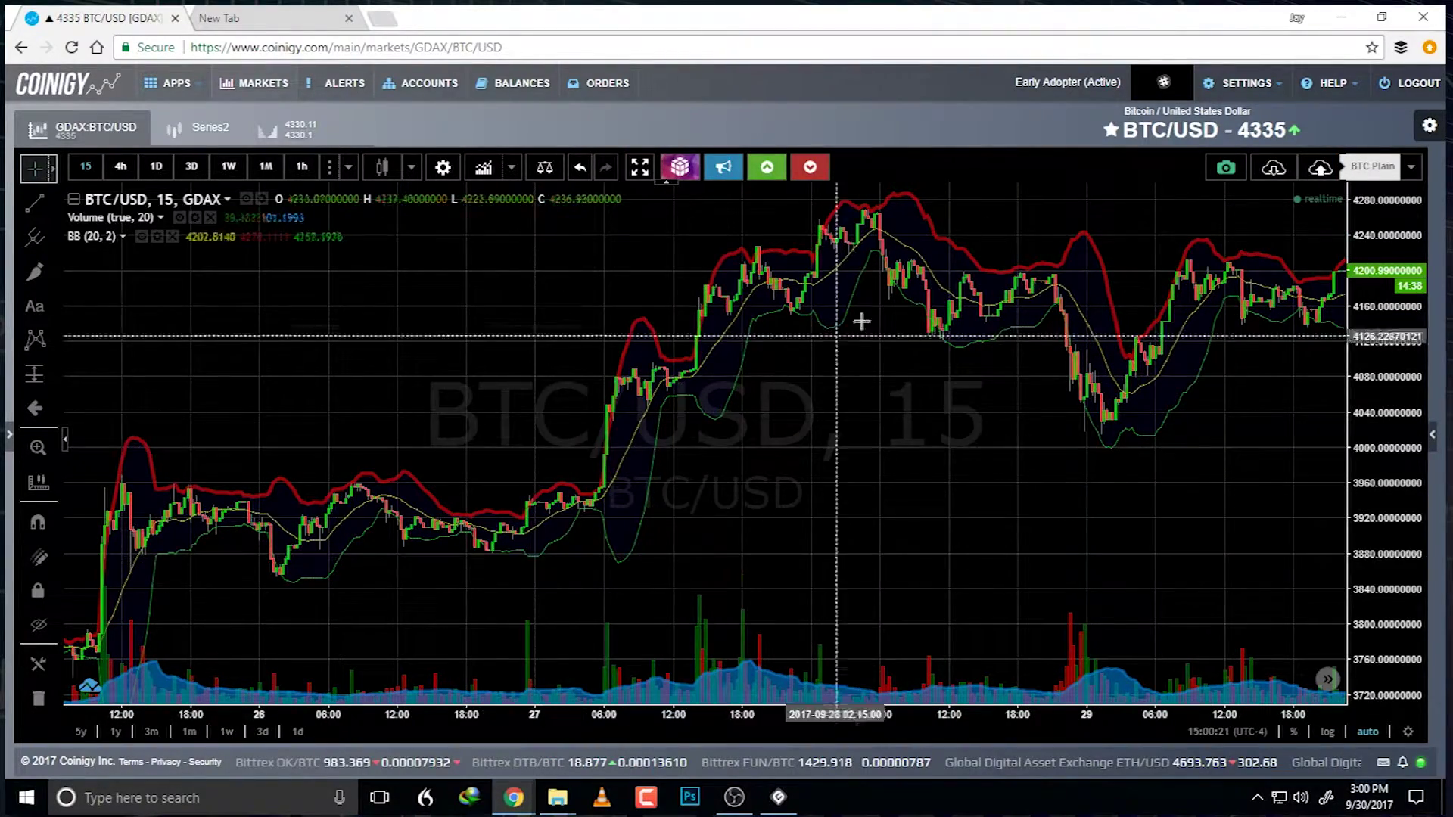
Zoom the 15-minute Bollinger Band chart in and back out to frame the recent candles.
{"action": "scroll", "coordinate": [1038, 405], "scroll_direction": "down", "scroll_amount": 2}
{"action": "scroll", "coordinate": [1038, 404], "scroll_direction": "down", "scroll_amount": 5}
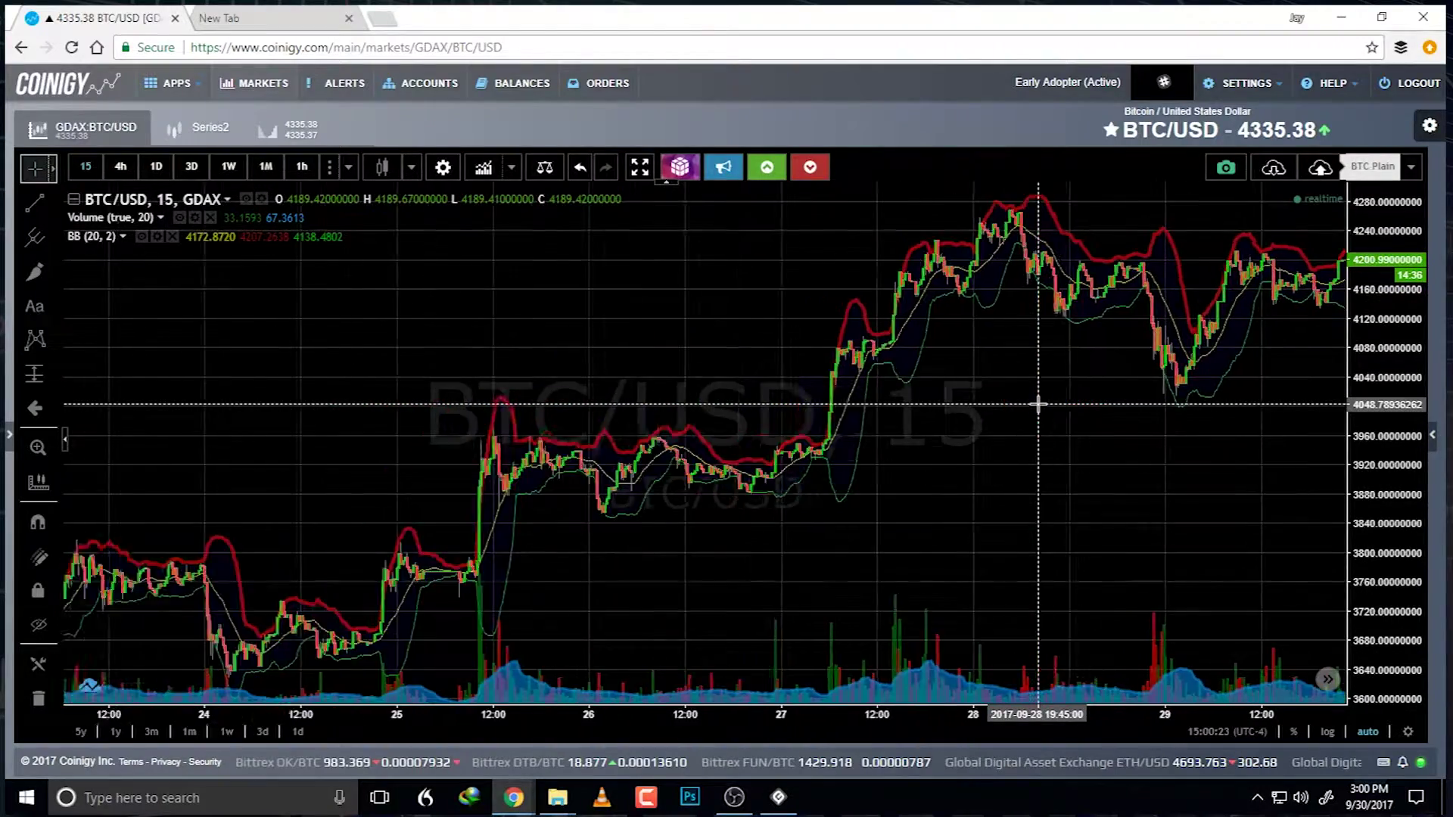
{"action": "scroll", "coordinate": [1038, 405], "scroll_direction": "down", "scroll_amount": 2}
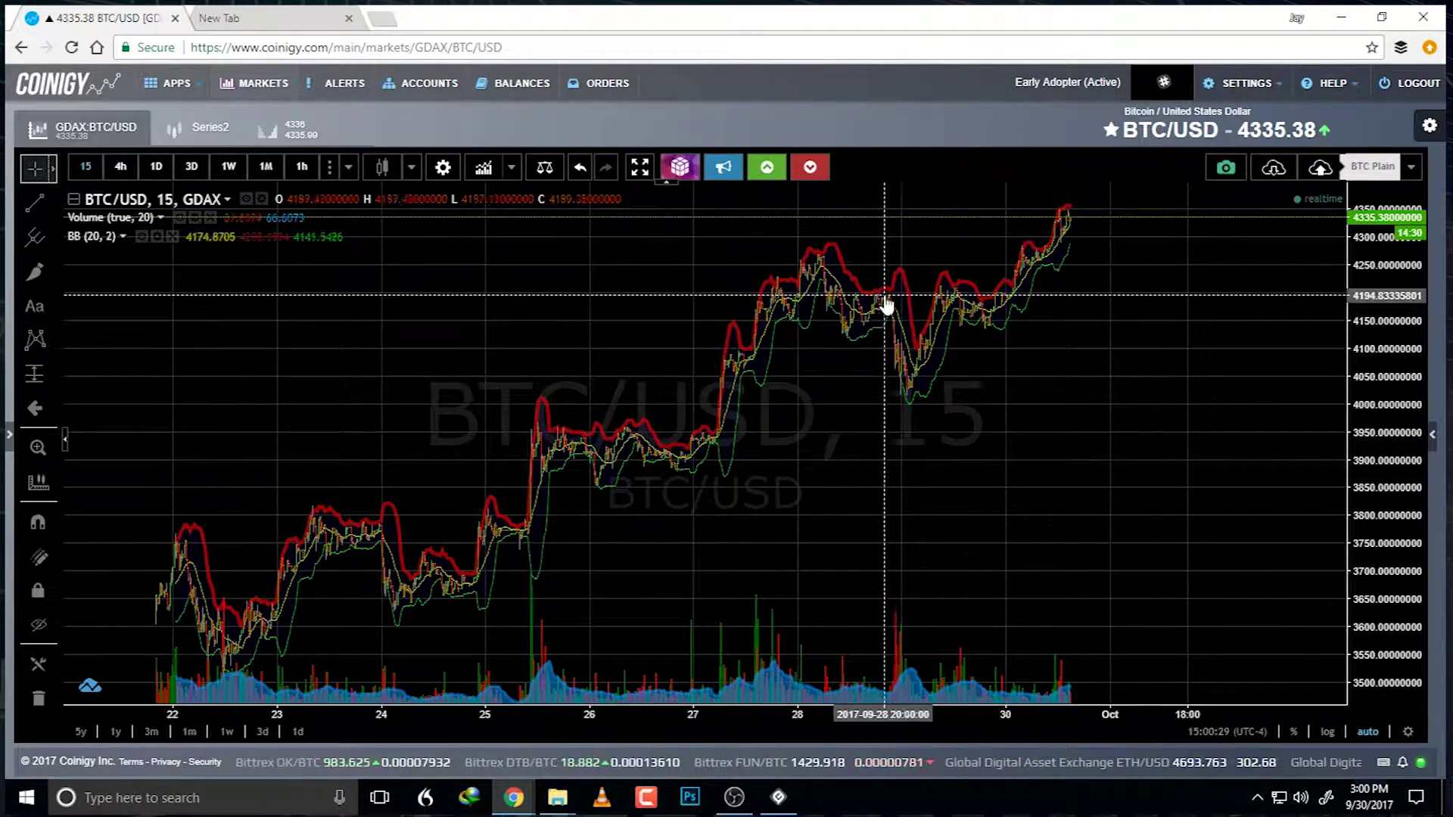
{"action": "scroll", "coordinate": [703, 451], "scroll_direction": "up", "scroll_amount": 2}
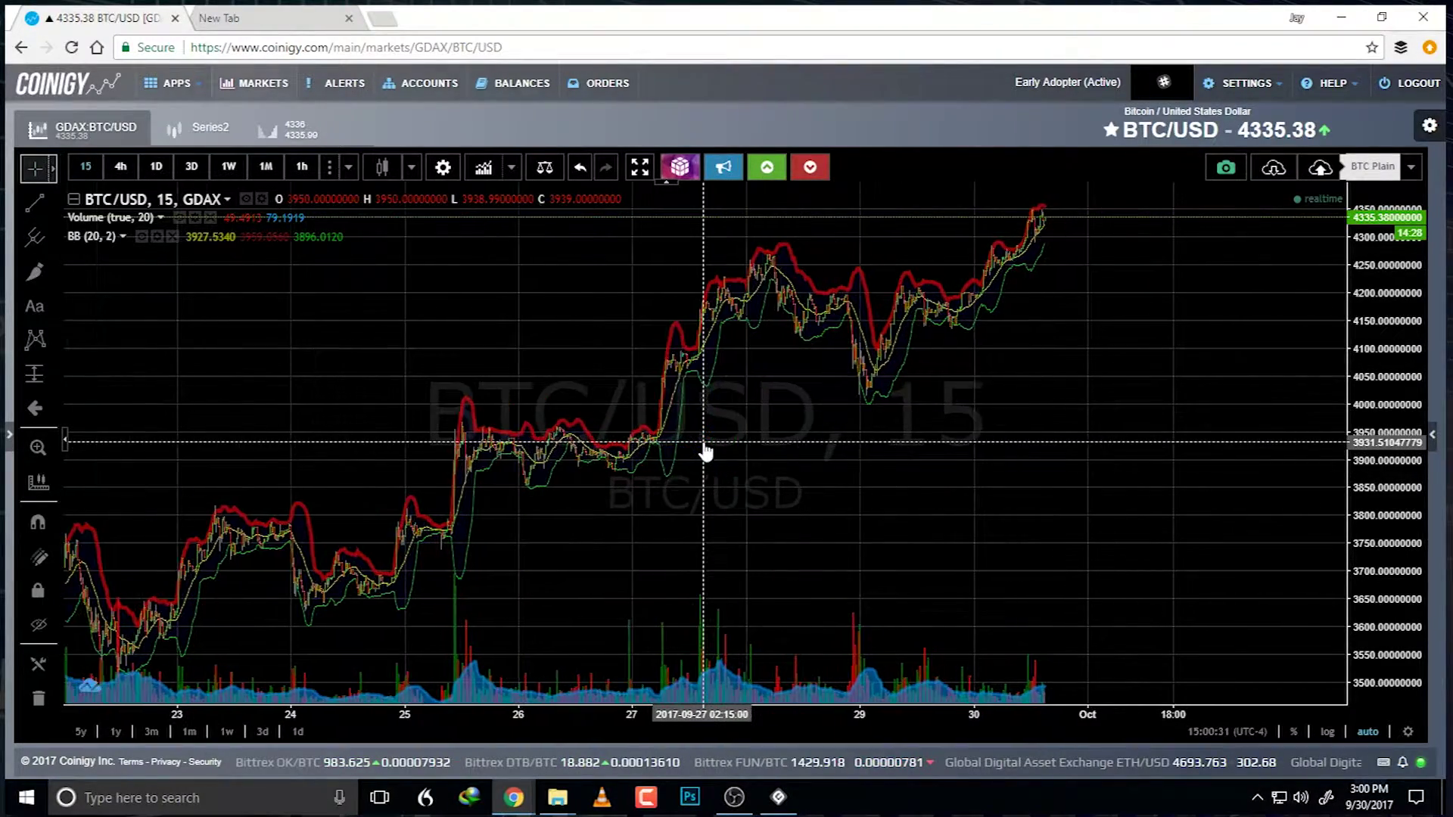
{"action": "scroll", "coordinate": [703, 451], "scroll_direction": "up", "scroll_amount": 1}
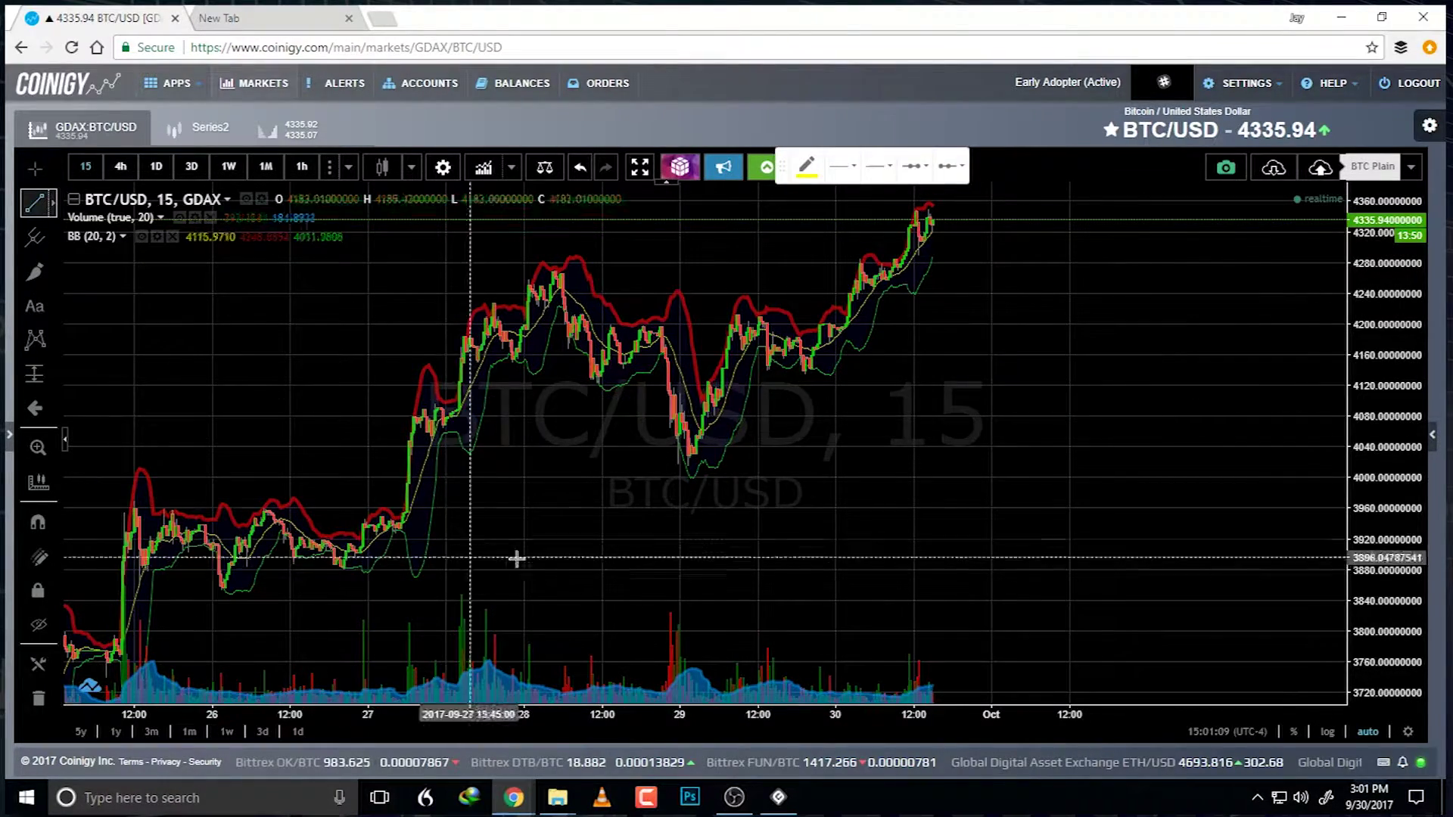
Draw a rising yellow trend line from the 29 September low, steepened through the latest candles.
{"action": "left_click", "coordinate": [664, 495]}
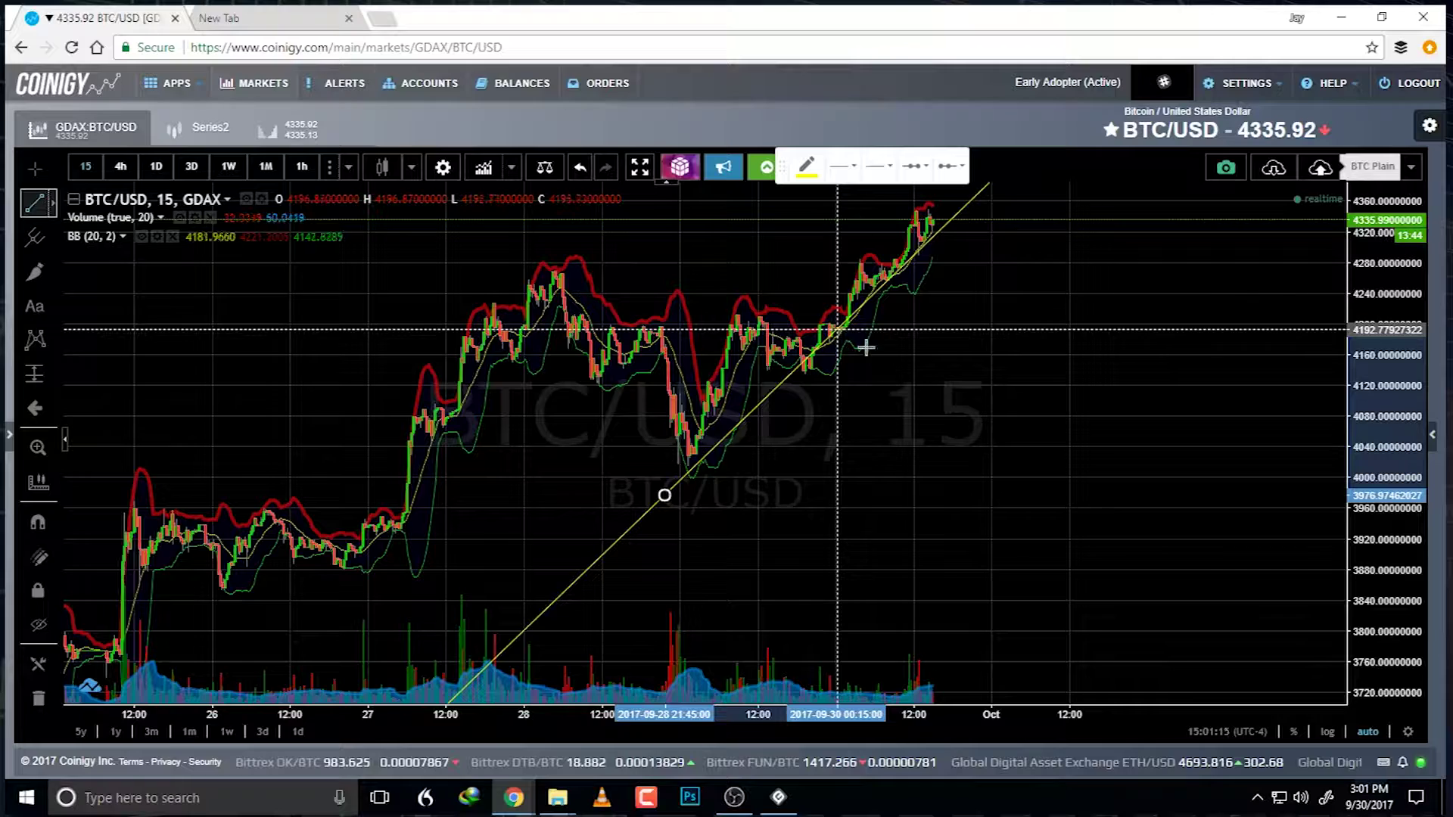
{"action": "left_click", "coordinate": [876, 359]}
{"action": "left_click_drag", "start_coordinate": [875, 358], "coordinate": [850, 321]}
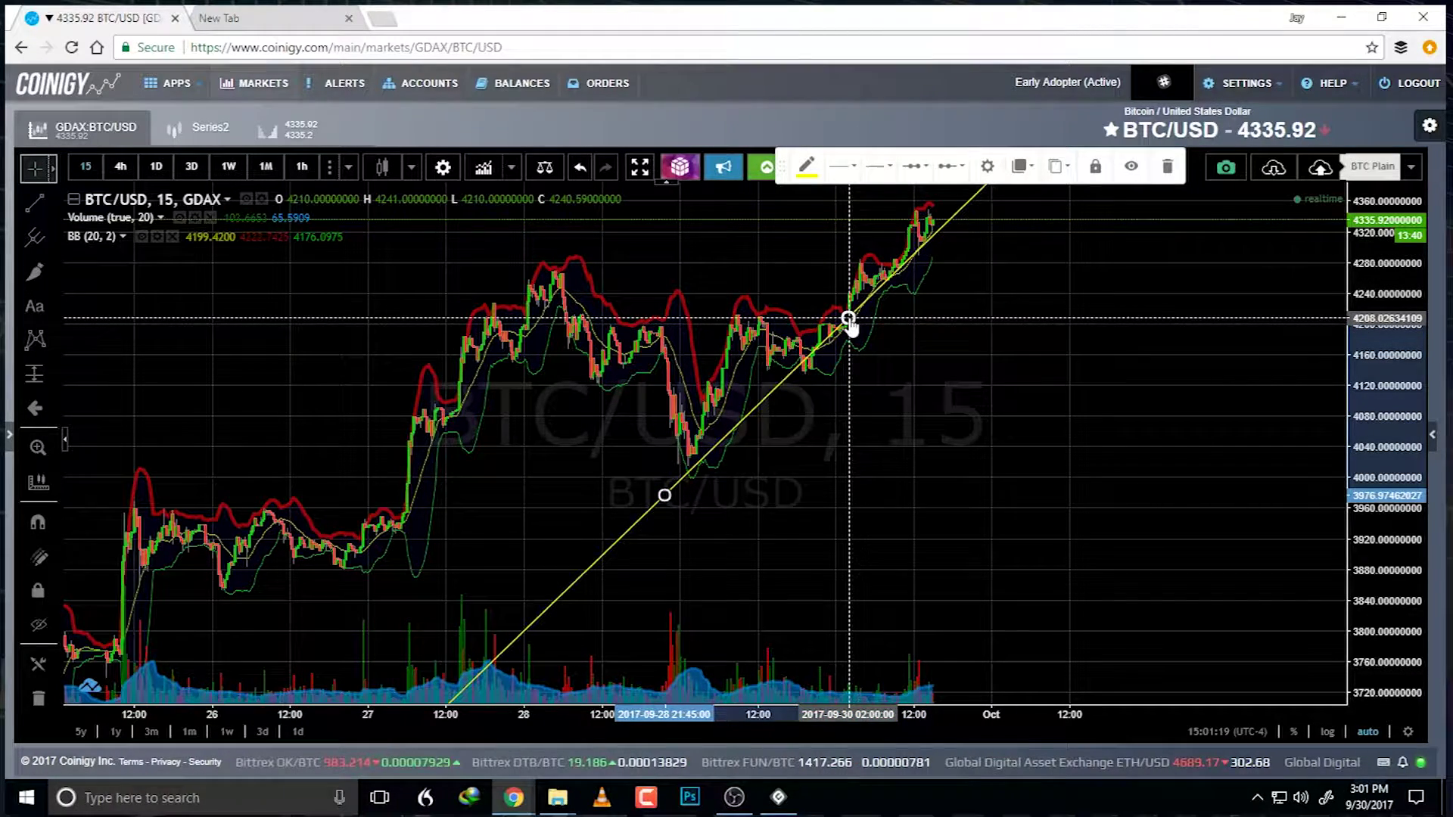
{"action": "left_click", "coordinate": [937, 336]}
{"action": "scroll", "coordinate": [938, 331], "scroll_direction": "up", "scroll_amount": 2}
{"action": "scroll", "coordinate": [938, 330], "scroll_direction": "down", "scroll_amount": 3}
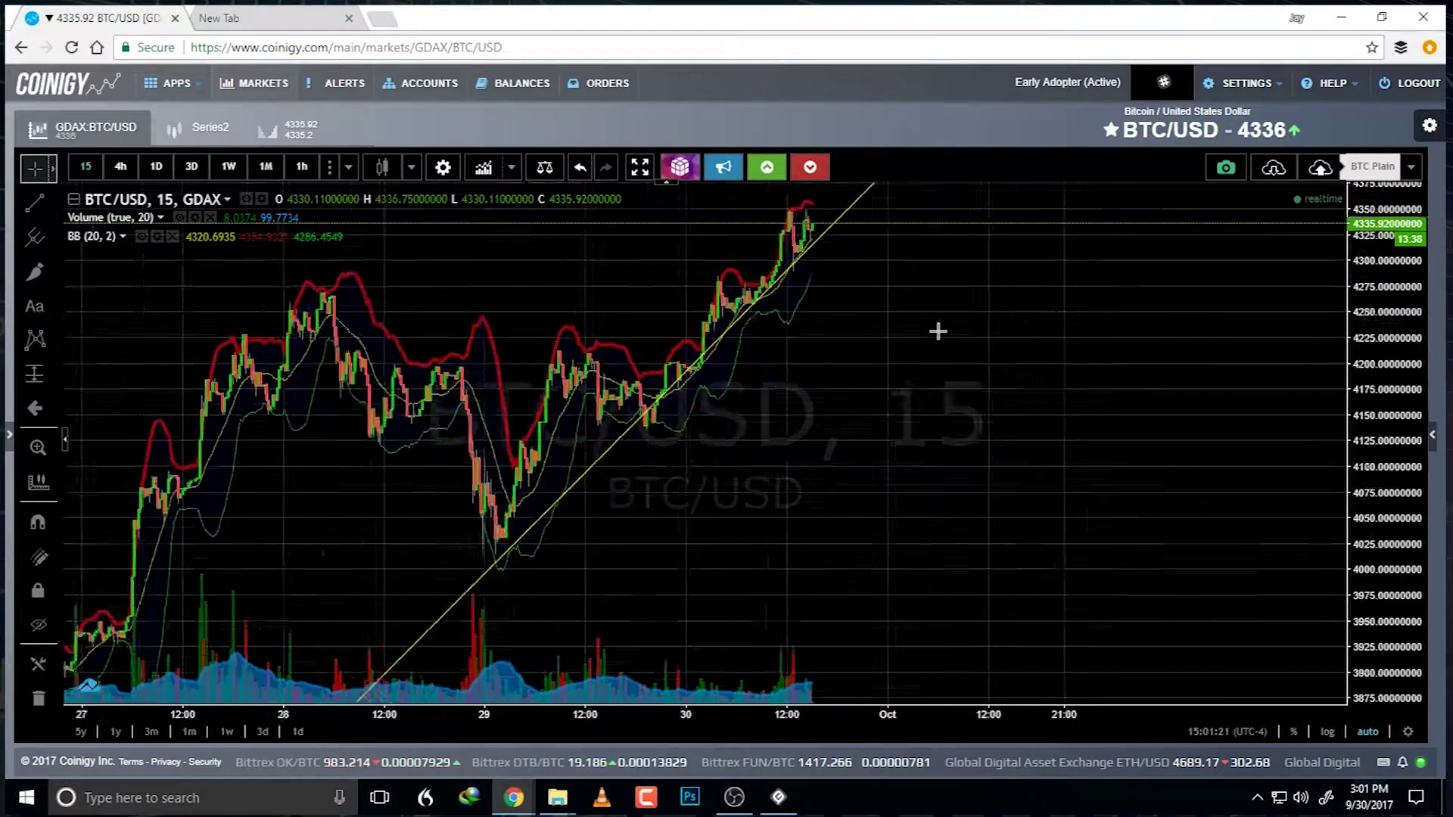
{"action": "scroll", "coordinate": [938, 331], "scroll_direction": "down", "scroll_amount": 4}
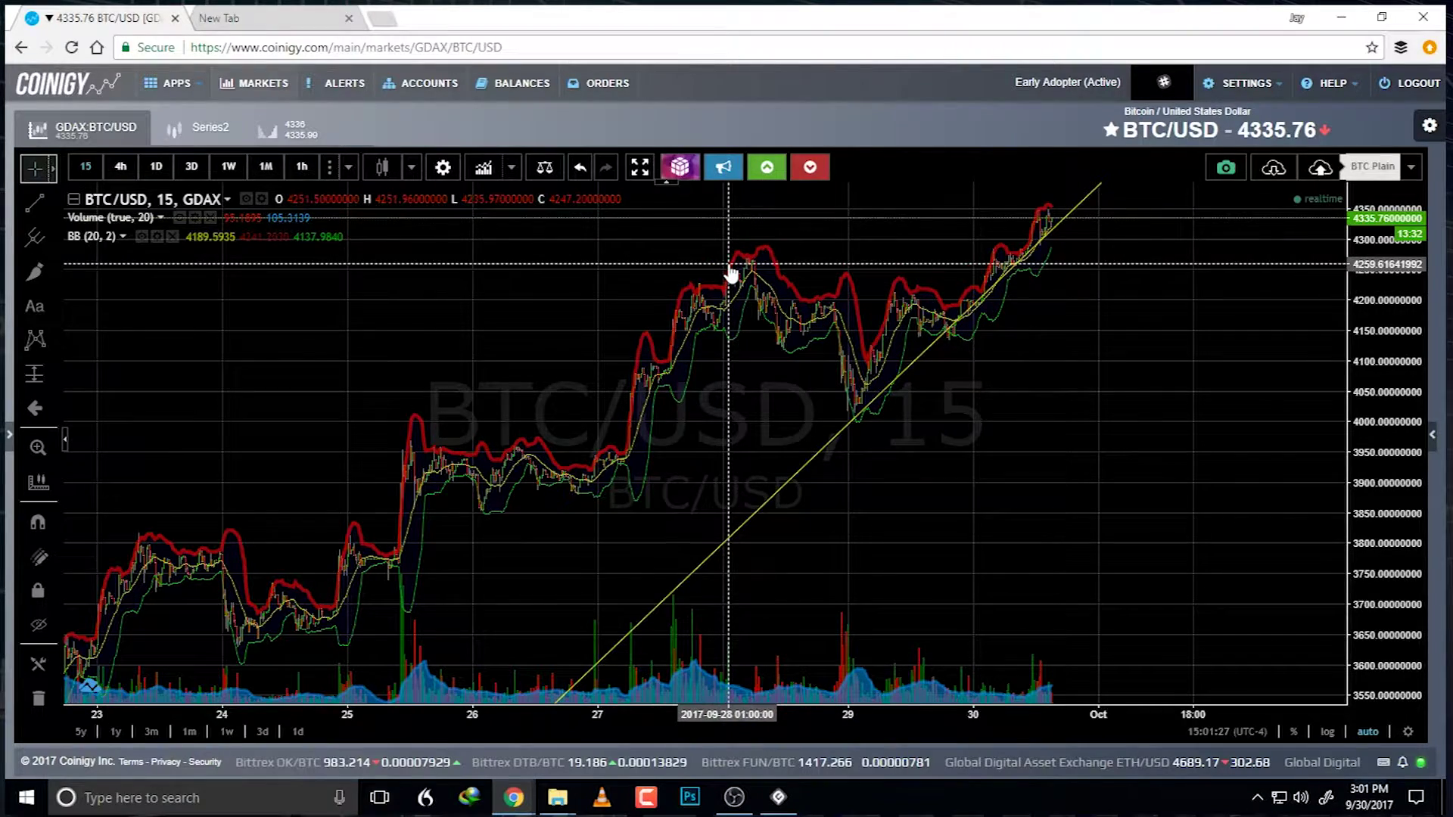
Draw a descending yellow trend line from above the 28th's peak down to the 29 September low.
{"action": "left_click", "coordinate": [31, 208]}
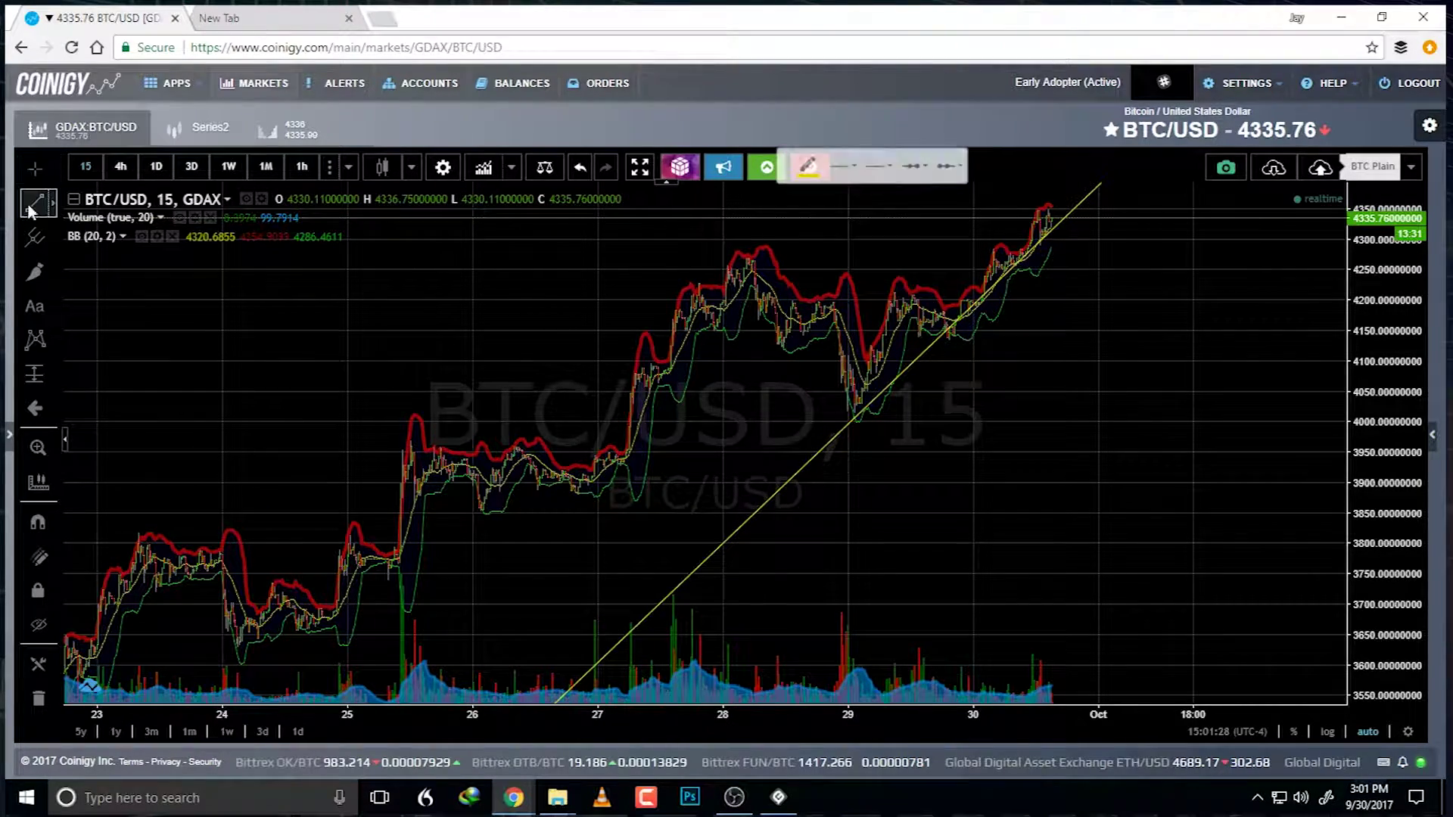
{"action": "left_click", "coordinate": [664, 277]}
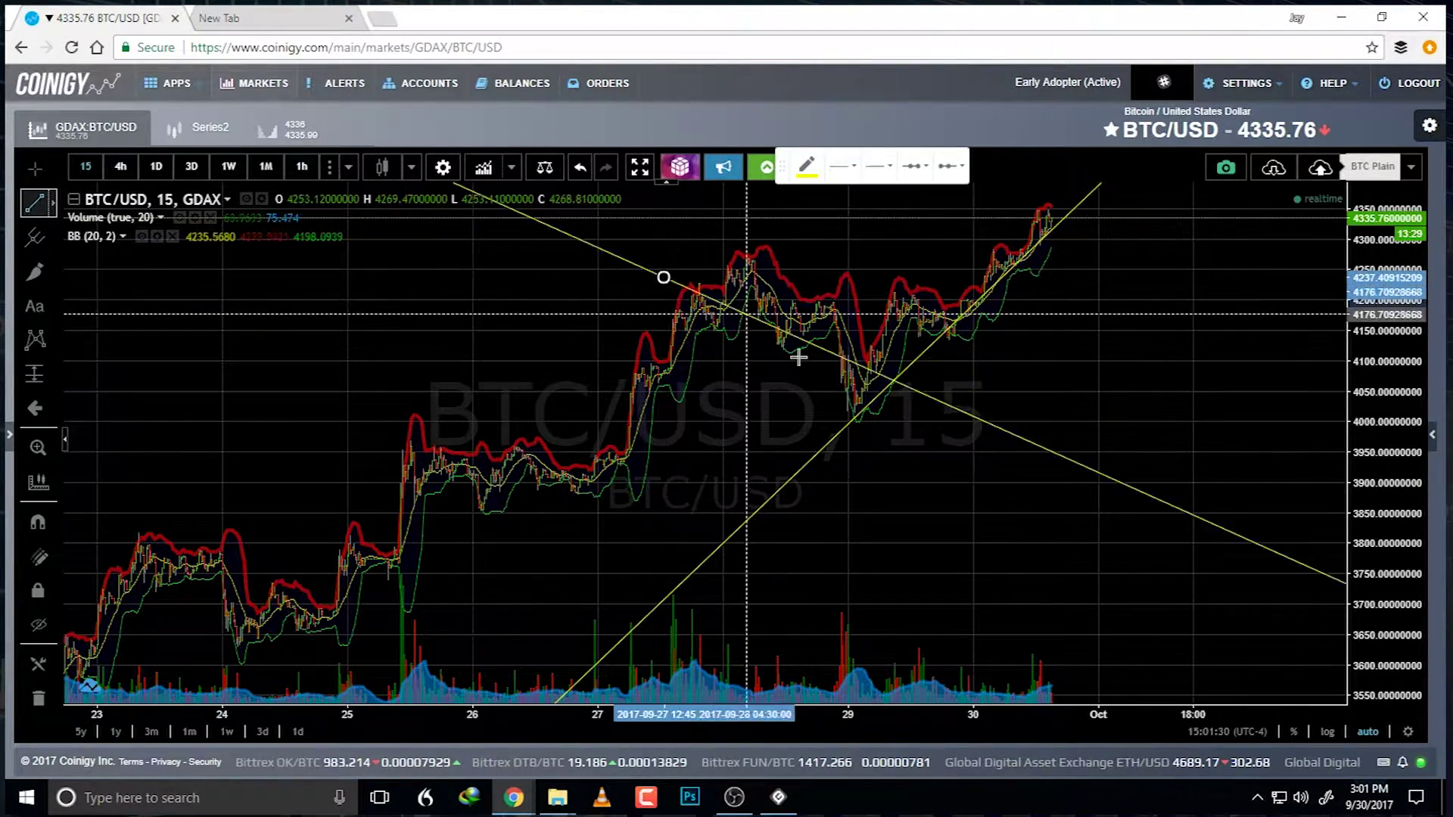
{"action": "left_click", "coordinate": [850, 409]}
{"action": "left_click_drag", "start_coordinate": [663, 279], "coordinate": [685, 237]}
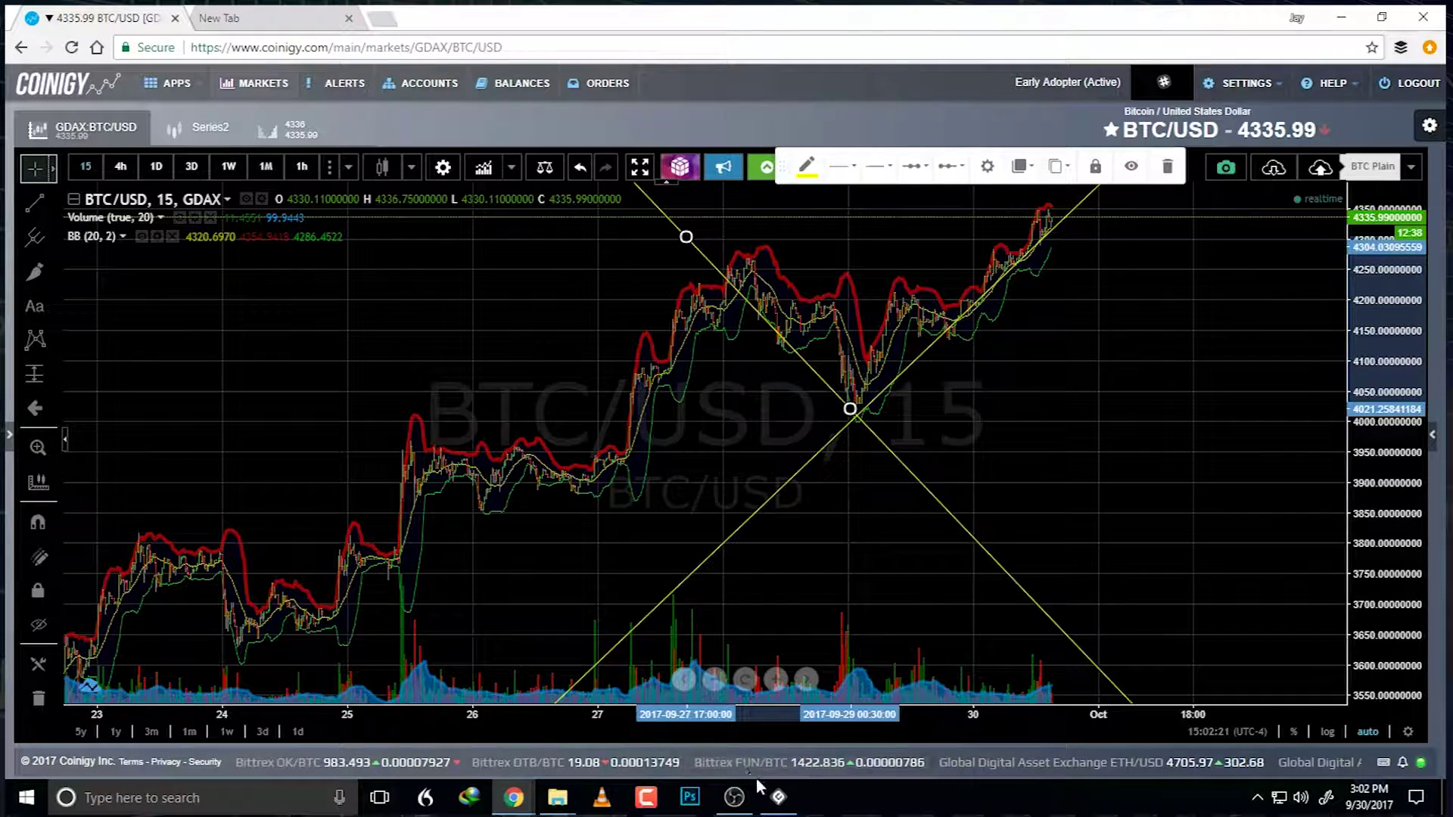
{"action": "left_click", "coordinate": [784, 799]}
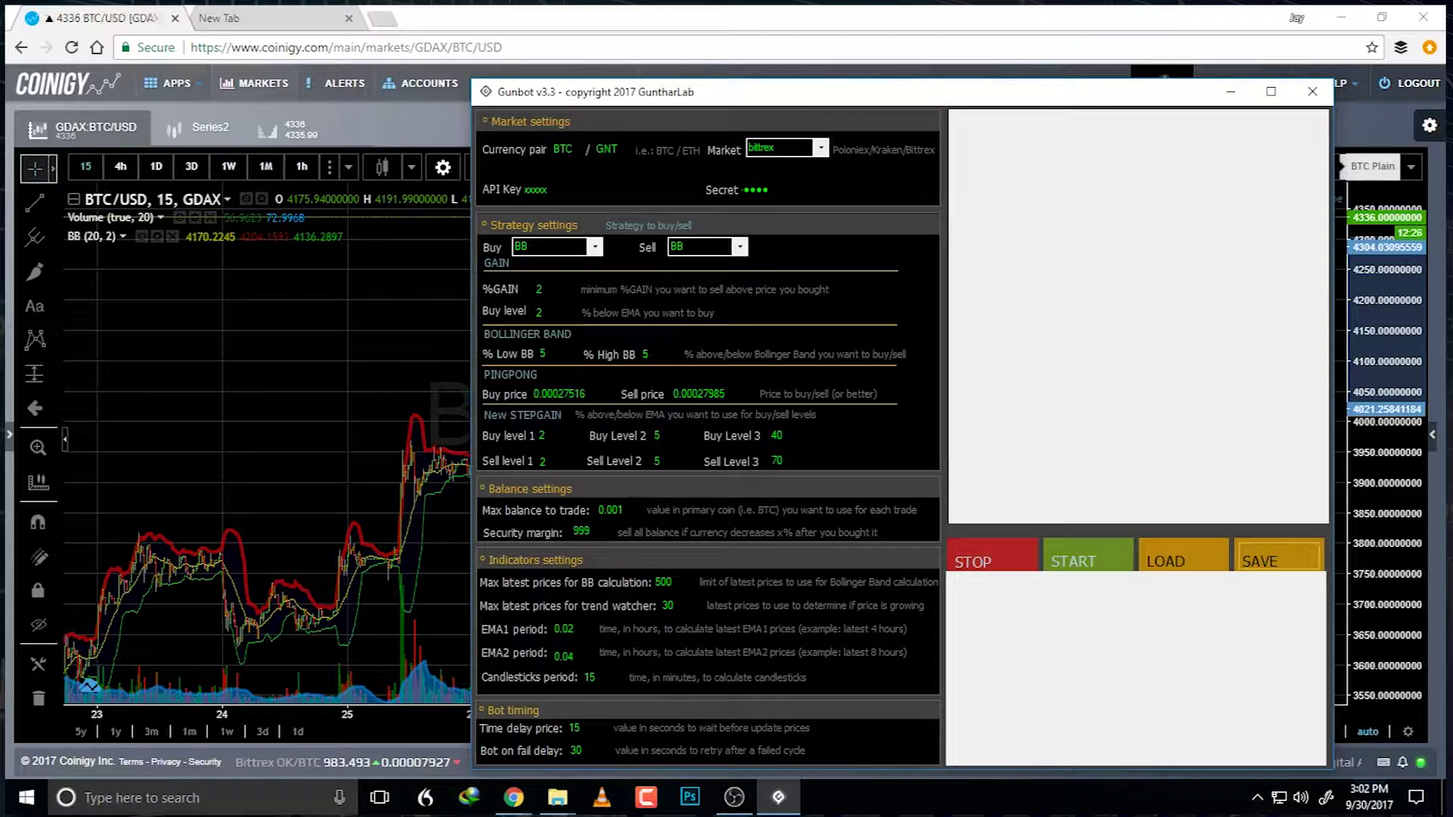
{"action": "left_click", "coordinate": [341, 376]}
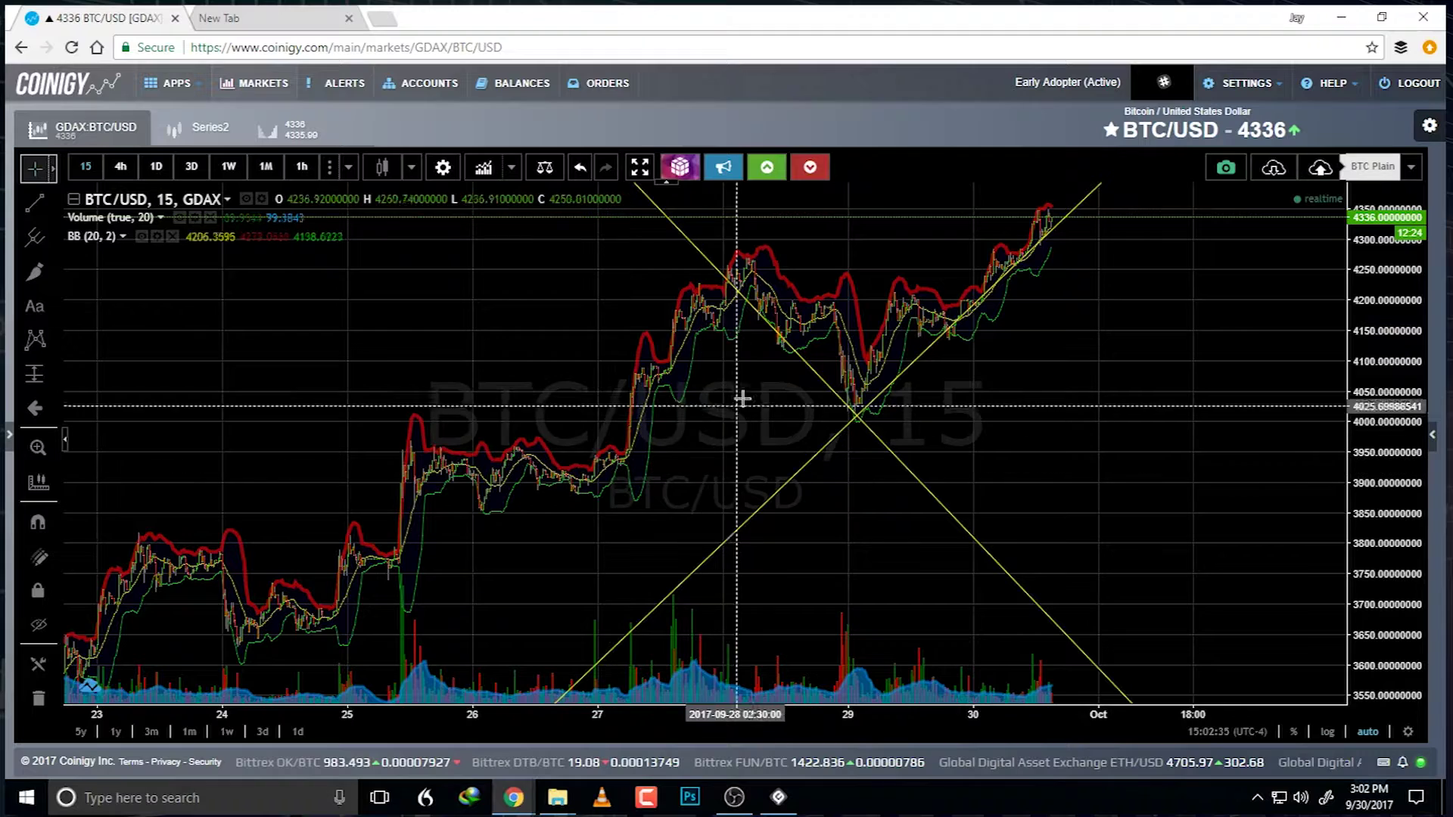